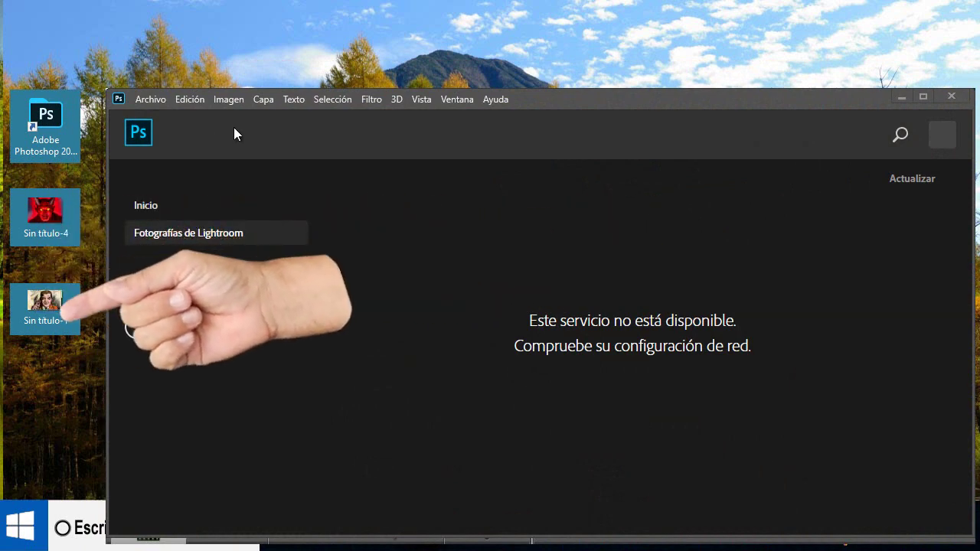
- Open Sin título-1.png and Sin título-4.png together from the Escritore folder
key("ctrl+o")
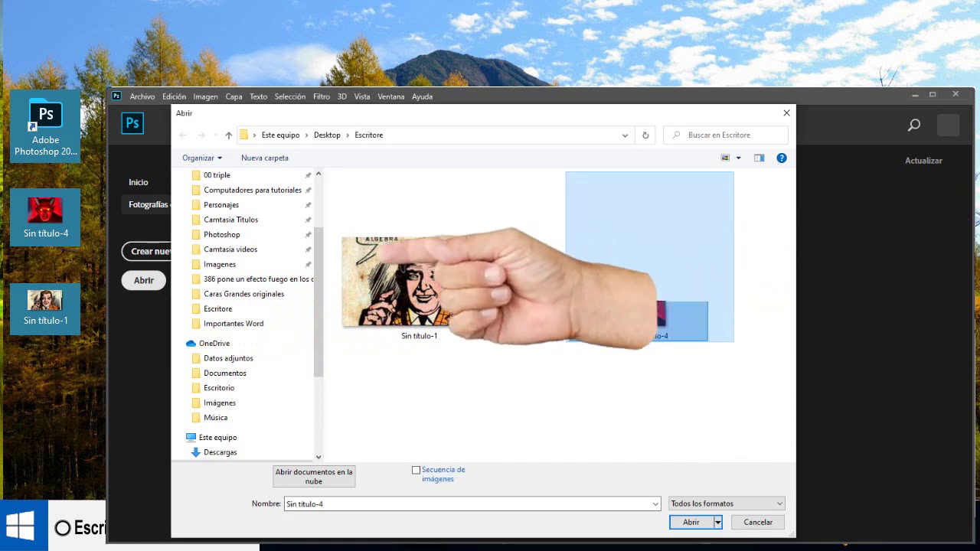
left_click_drag(709, 346, 428, 306)
left_click(691, 522)
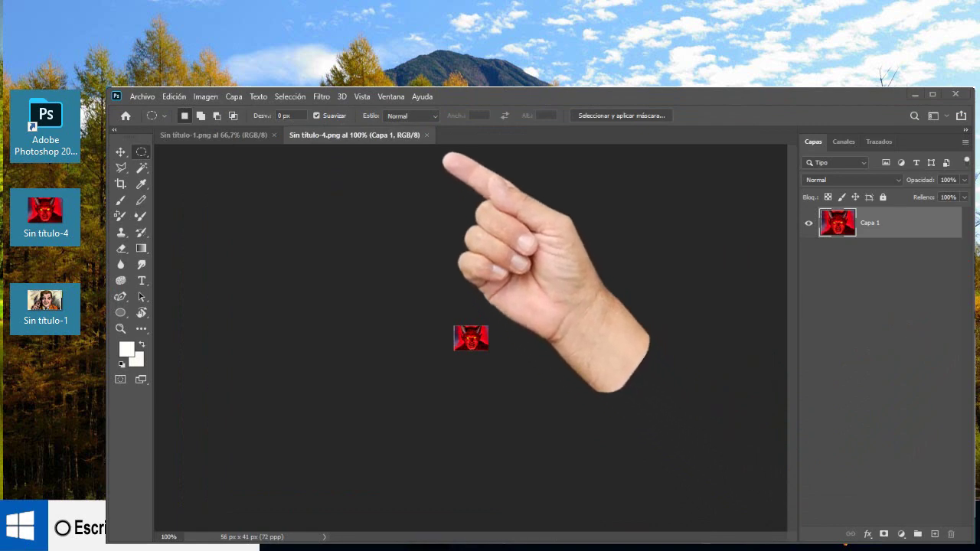
- Show the Navigator panel for Sin título-1 and zoom to about 234% on the man's eyes
left_click(222, 134)
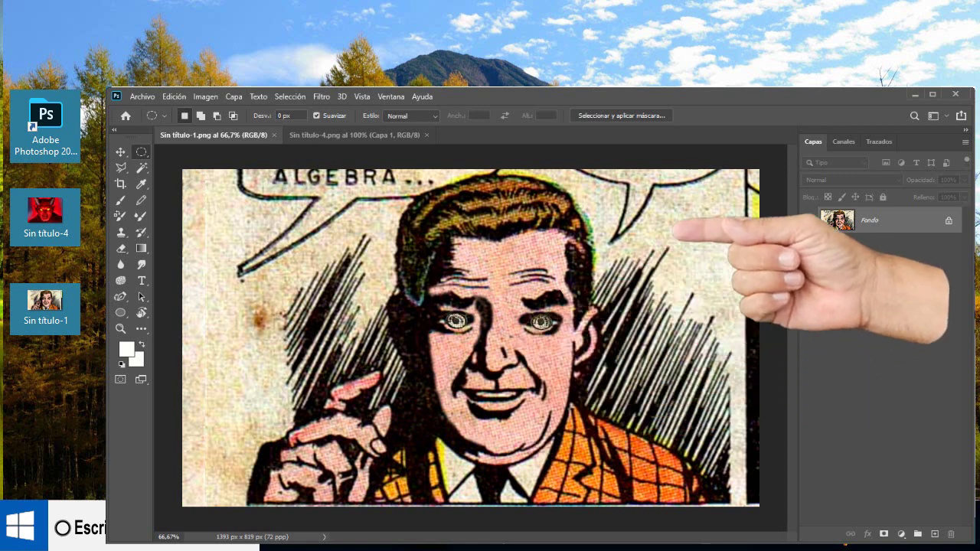
left_click(395, 98)
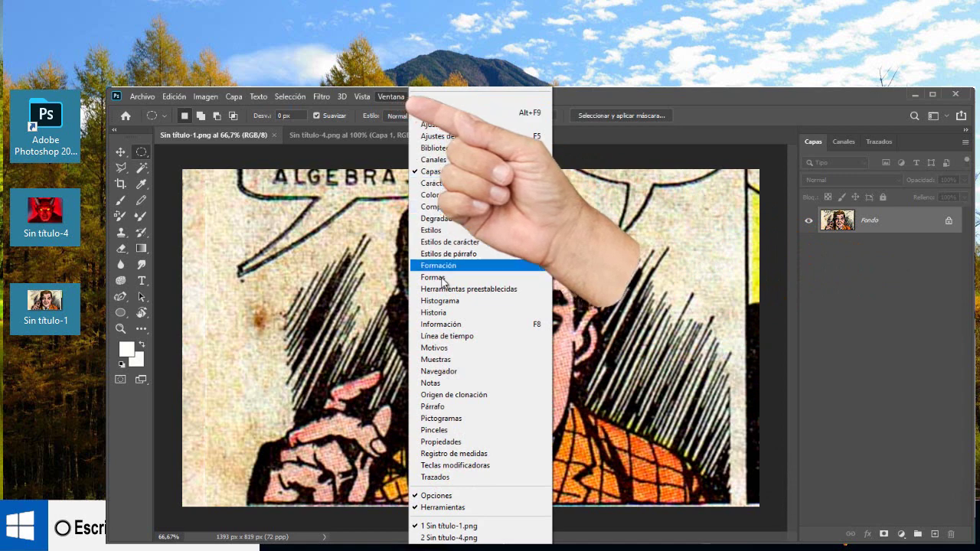
left_click(429, 374)
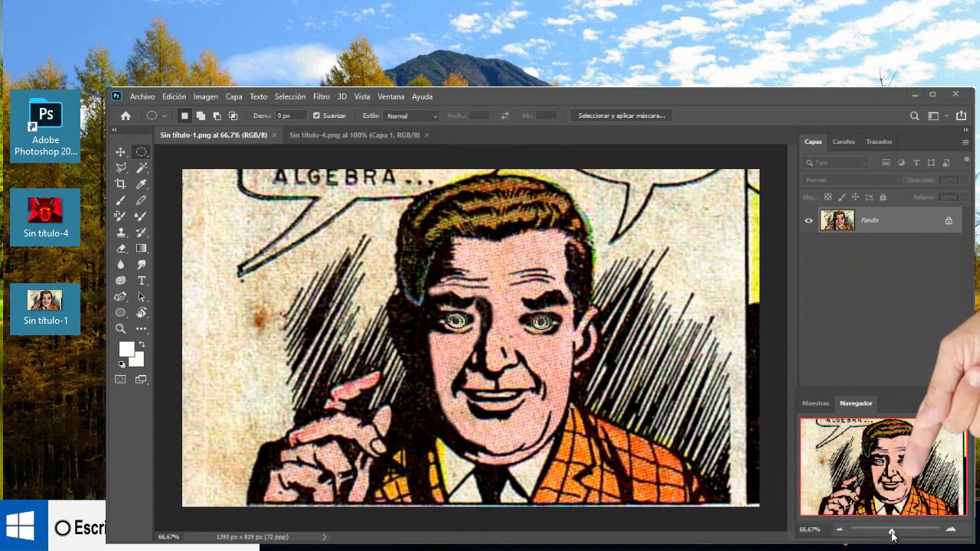
left_click_drag(892, 536, 902, 532)
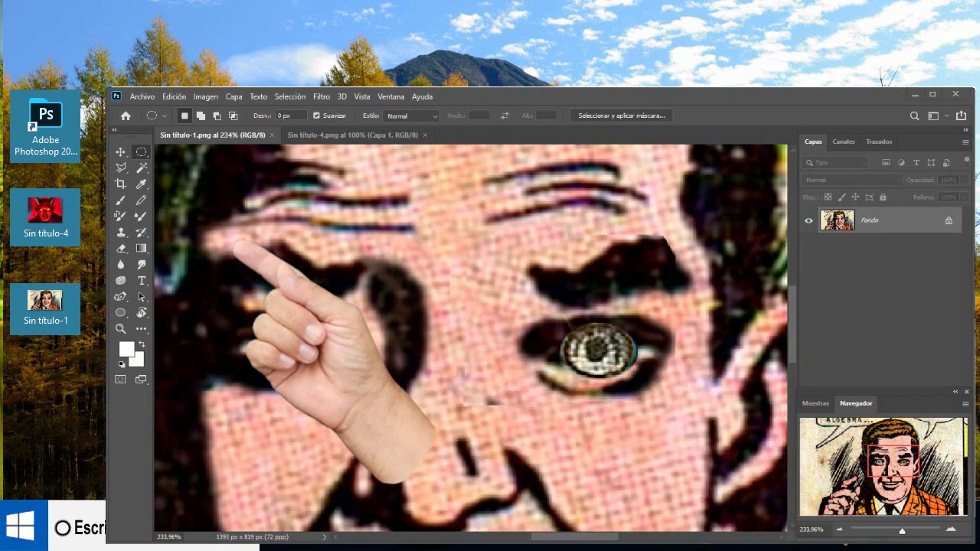
- Delete elliptical selections over the comic man's eyes, leaving transparent holes
right_click(141, 152)
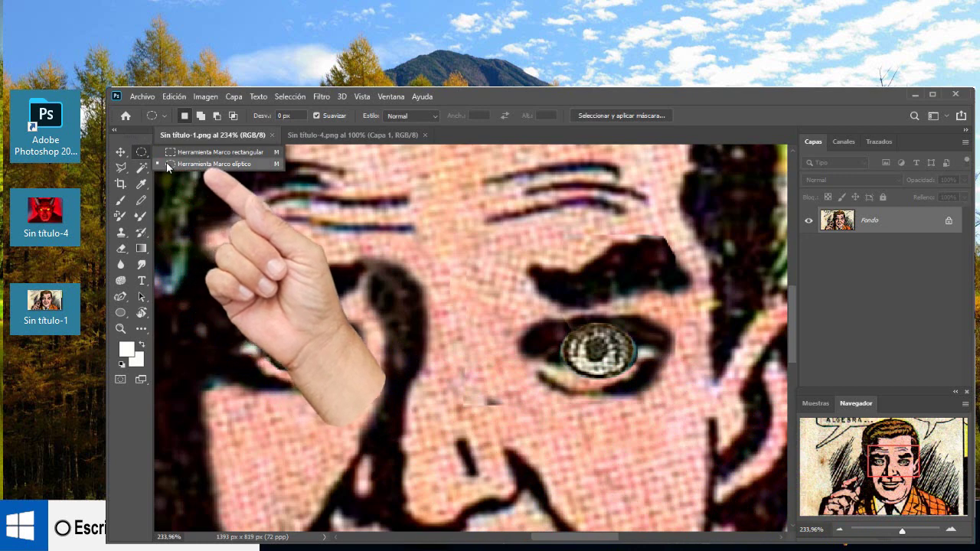
left_click(242, 164)
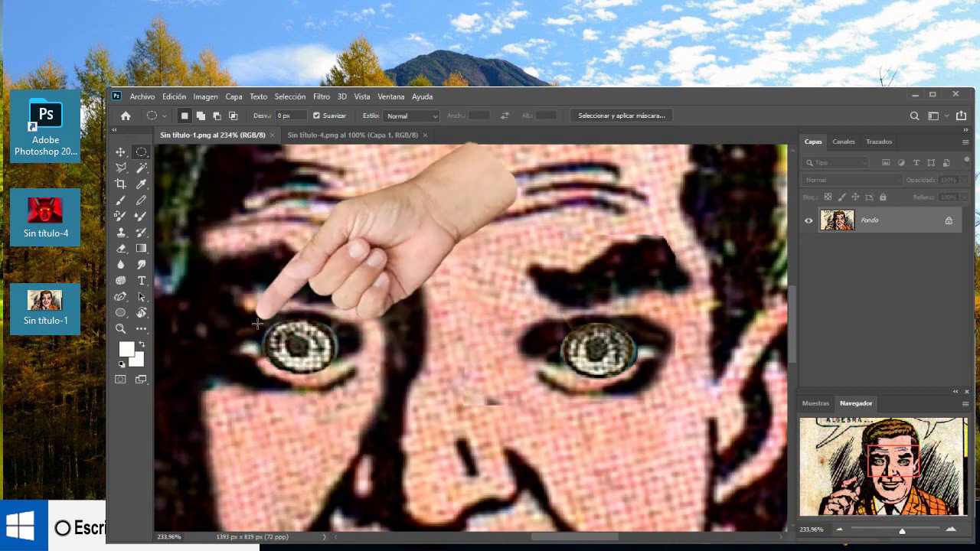
left_click_drag(257, 324, 335, 371)
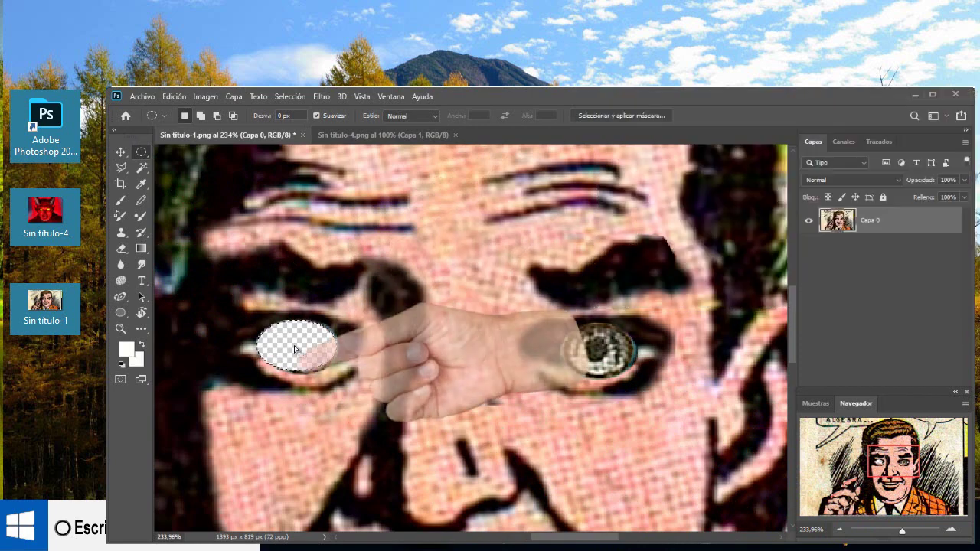
left_click_drag(296, 350, 599, 354)
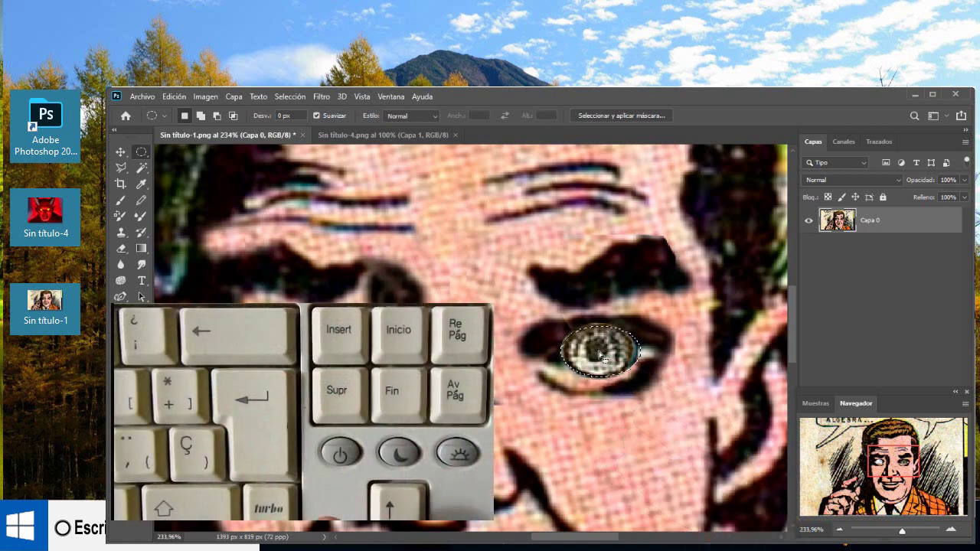
key("Delete")
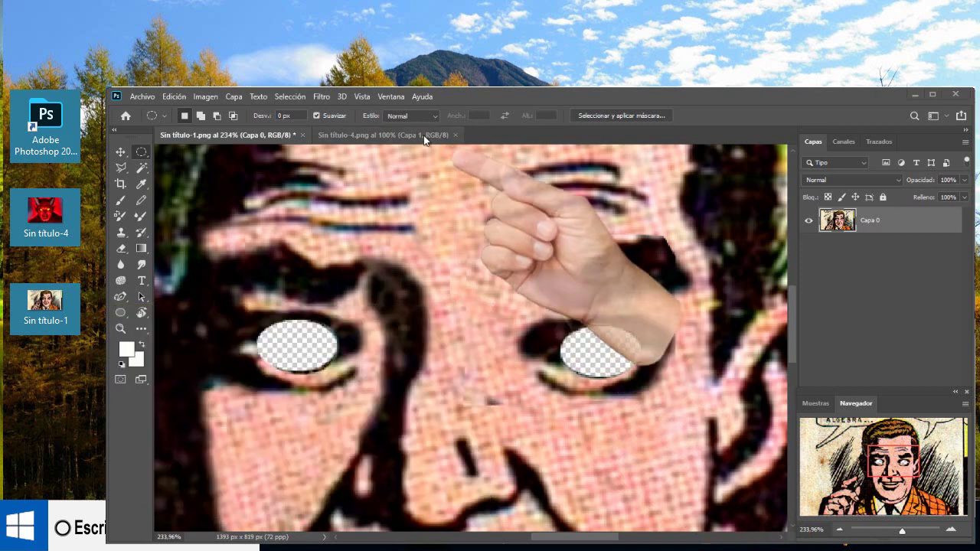
left_click(425, 133)
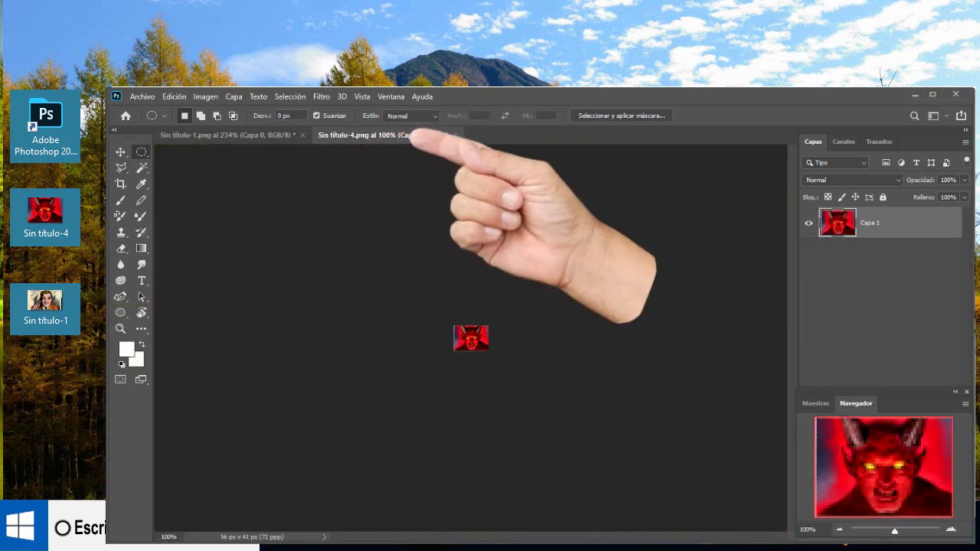
- Copy an elliptical selection of the devil's face from Sin título-4
right_click(141, 152)
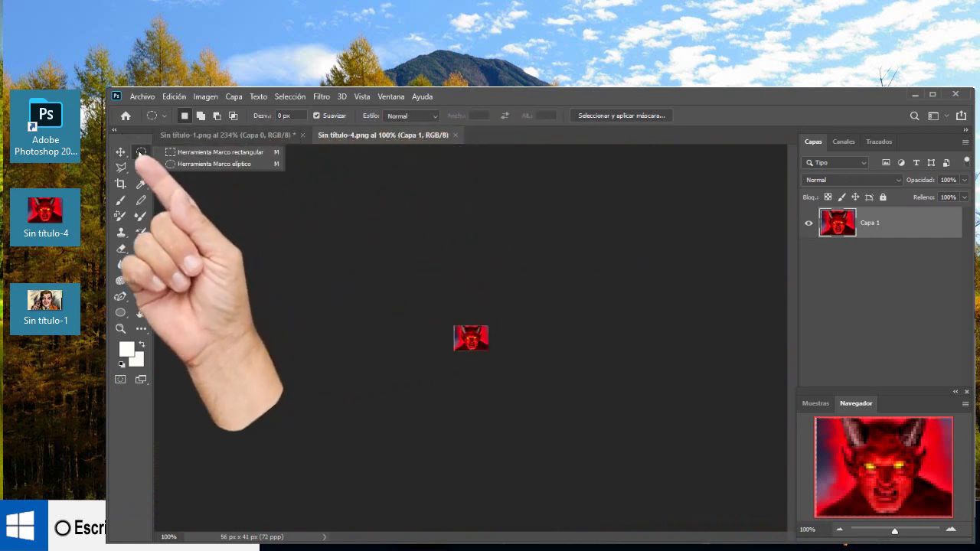
left_click(174, 163)
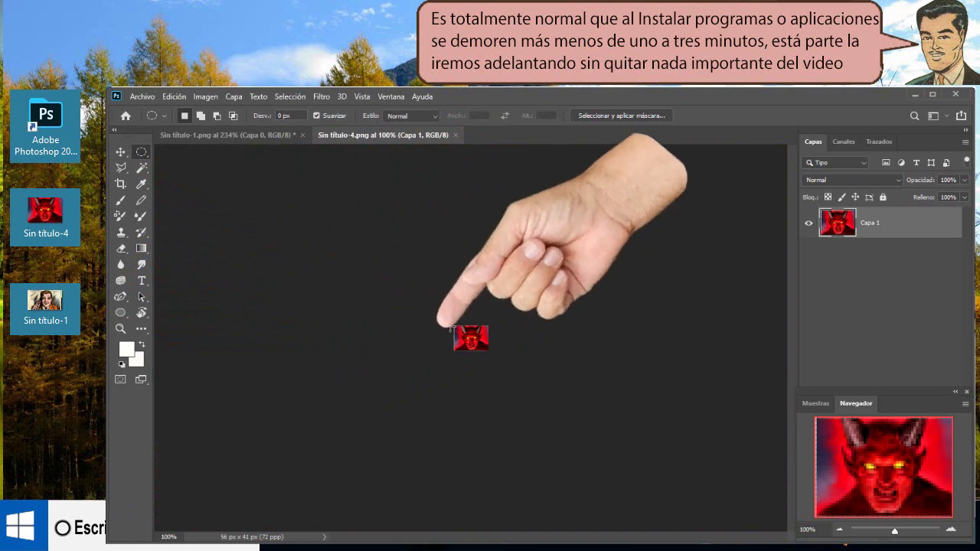
left_click_drag(453, 325, 491, 353)
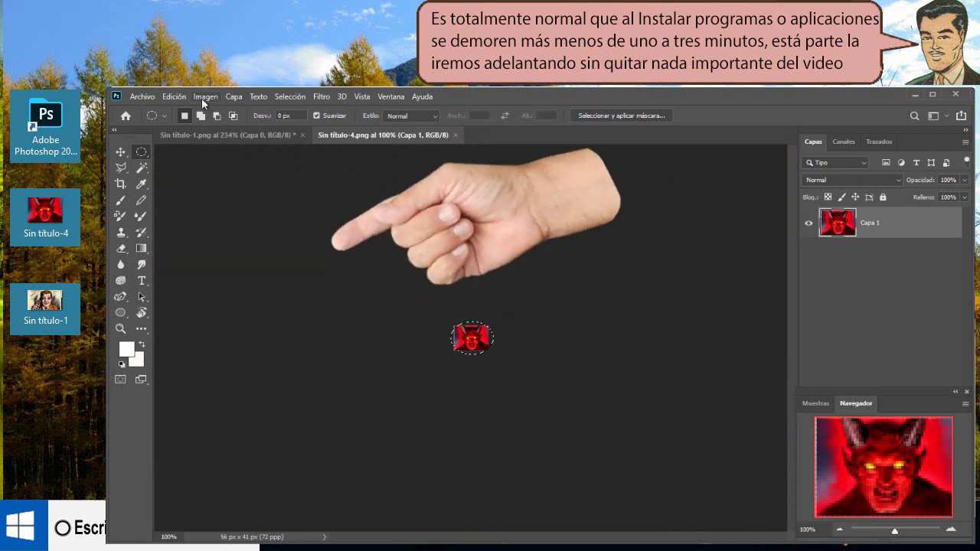
left_click(178, 96)
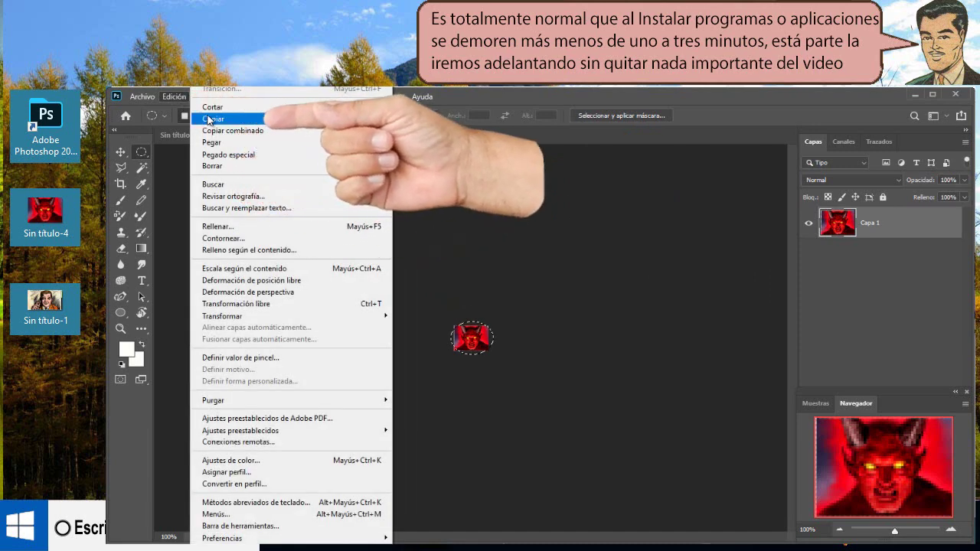
left_click(208, 120)
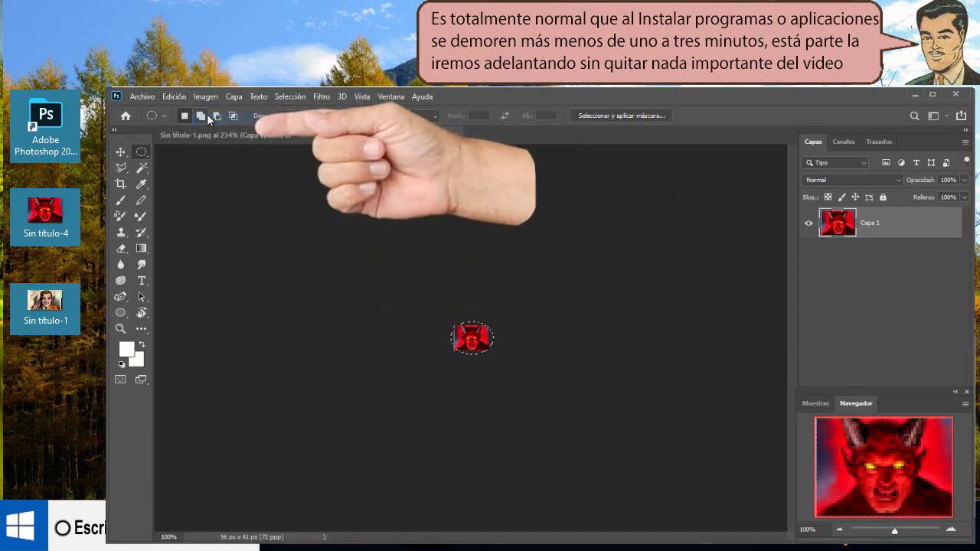
- Paste the devil face into Sin título-1 as new layer Capa 1
left_click(212, 134)
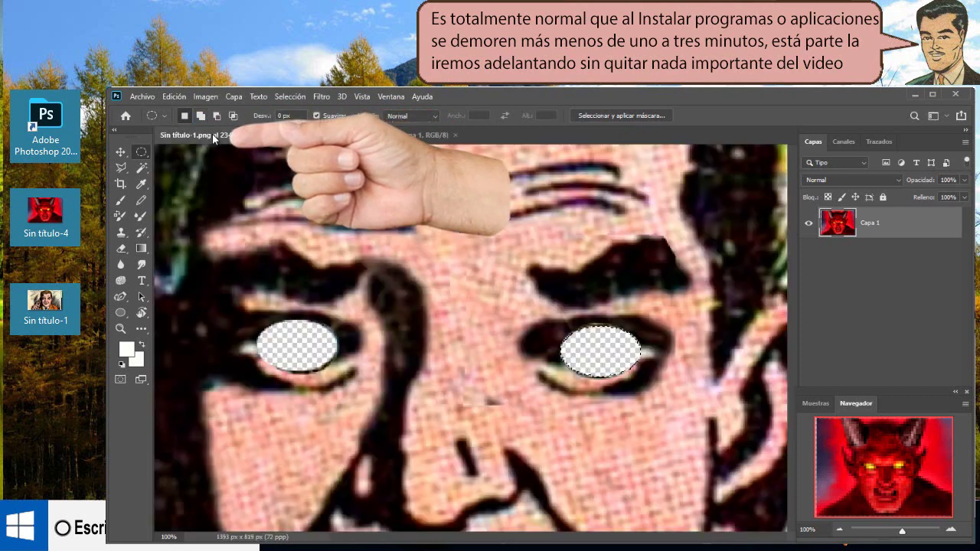
left_click(174, 95)
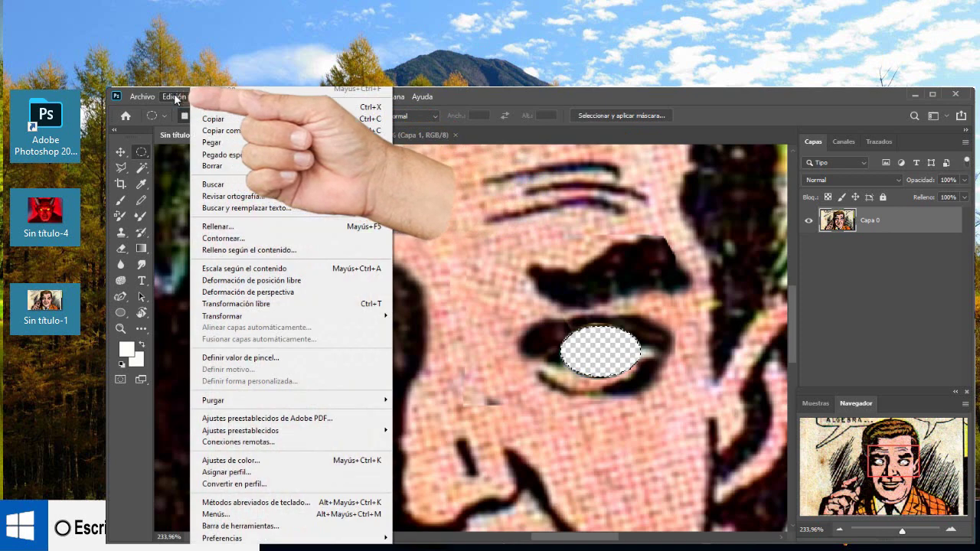
left_click(208, 142)
- Move the pasted devil face over the comic man's left eye
left_click(120, 152)
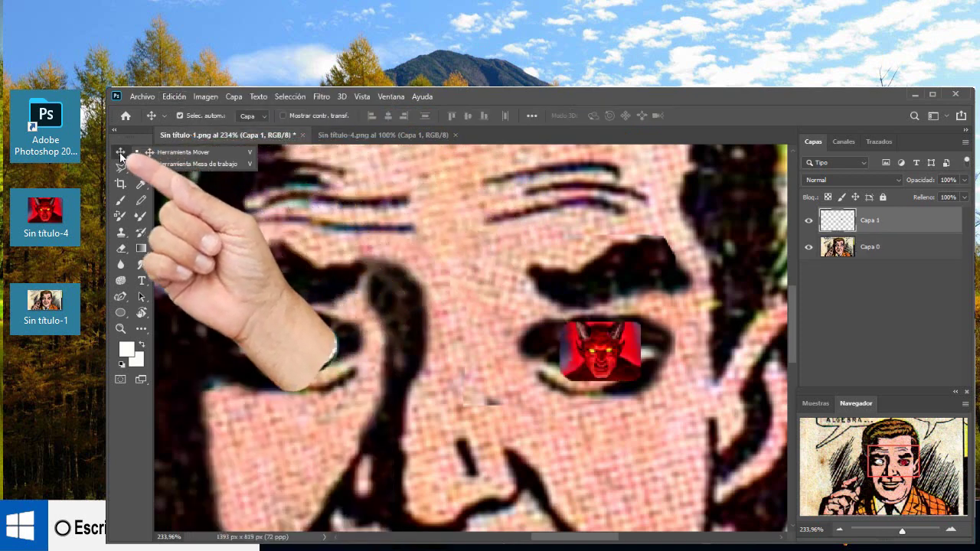
left_click(168, 153)
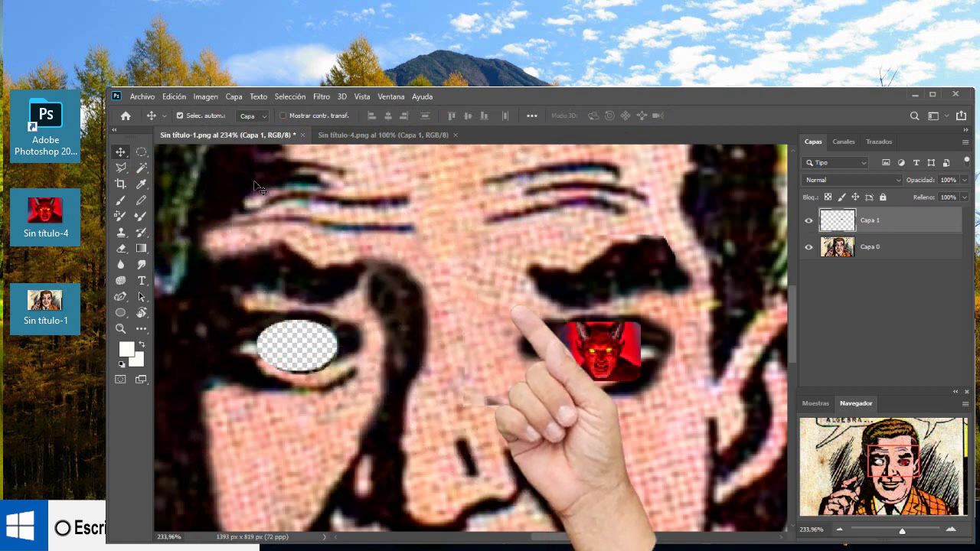
mouse_move(601, 350)
left_mouse_down()
mouse_move(321, 337)
mouse_move(310, 322)
left_mouse_up()
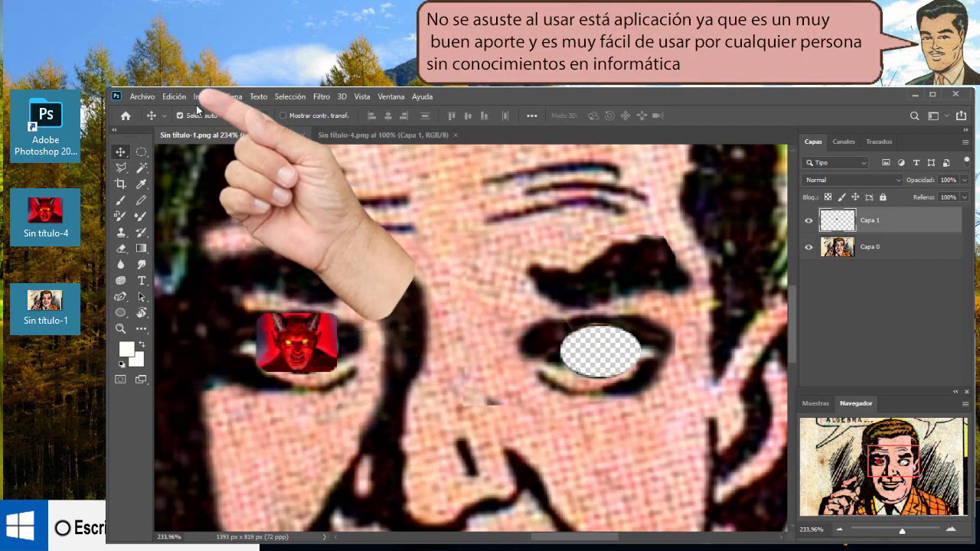
- Paste a second devil face over the right eye and zoom out to the whole comic
left_click(174, 96)
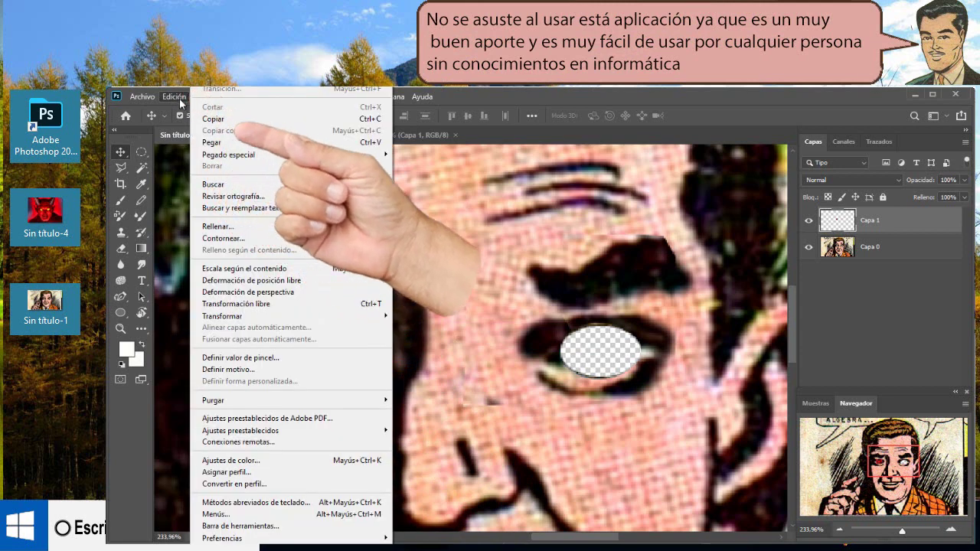
left_click(215, 143)
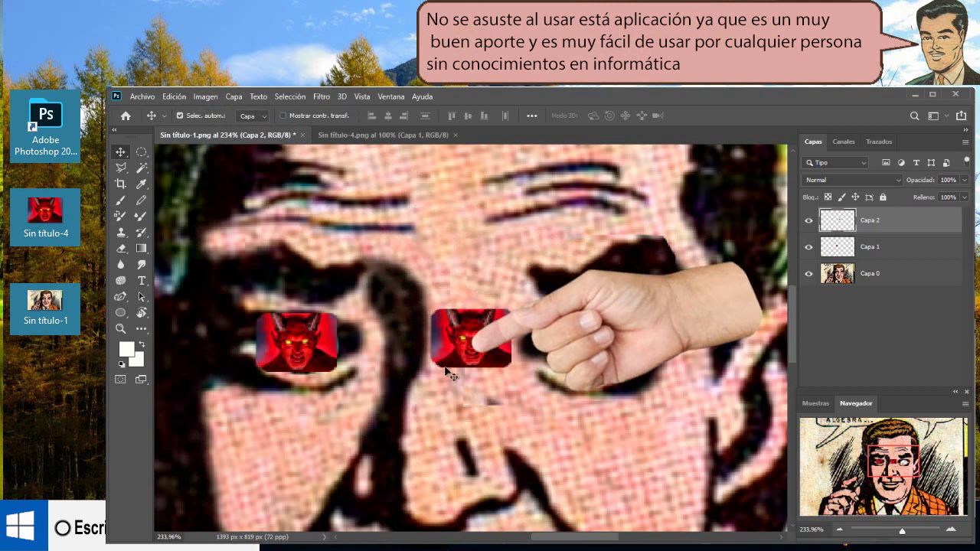
left_click_drag(455, 339, 588, 358)
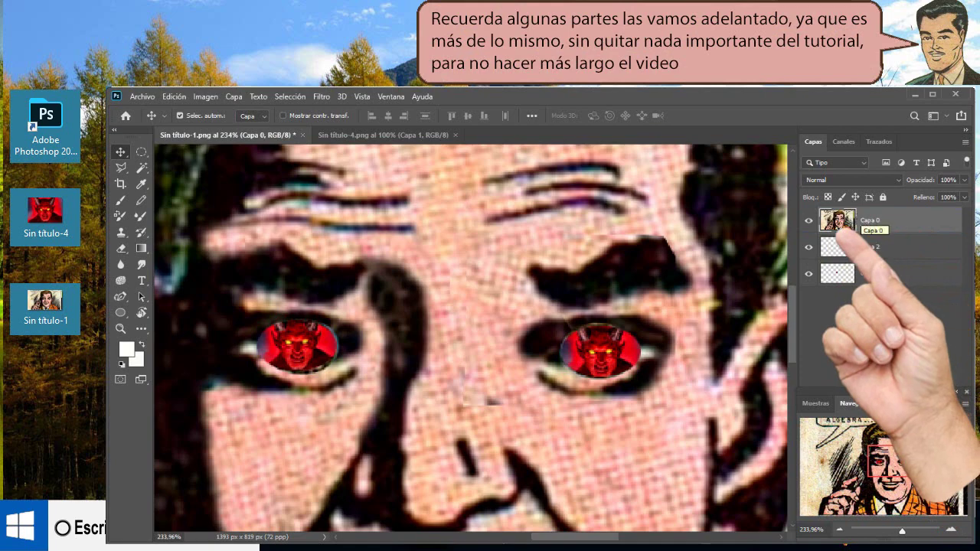
left_click_drag(903, 533, 892, 534)
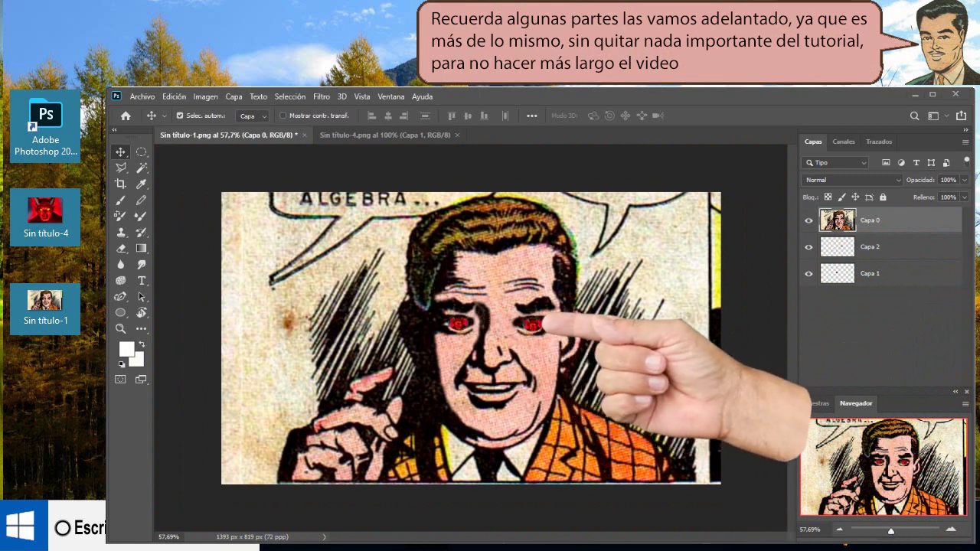
- Save the comic to the desktop as PNG 'Mi primera imagen editada'
left_click(143, 98)
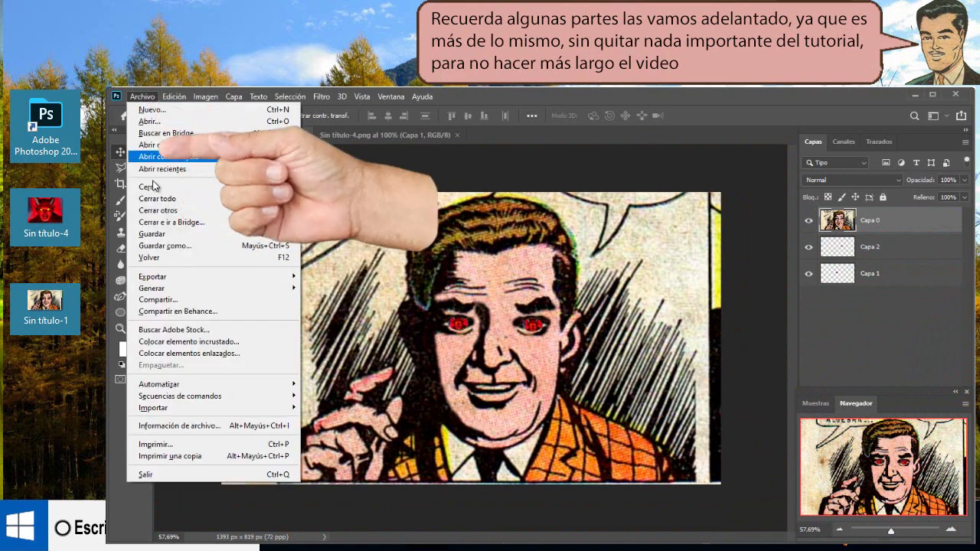
left_click(151, 247)
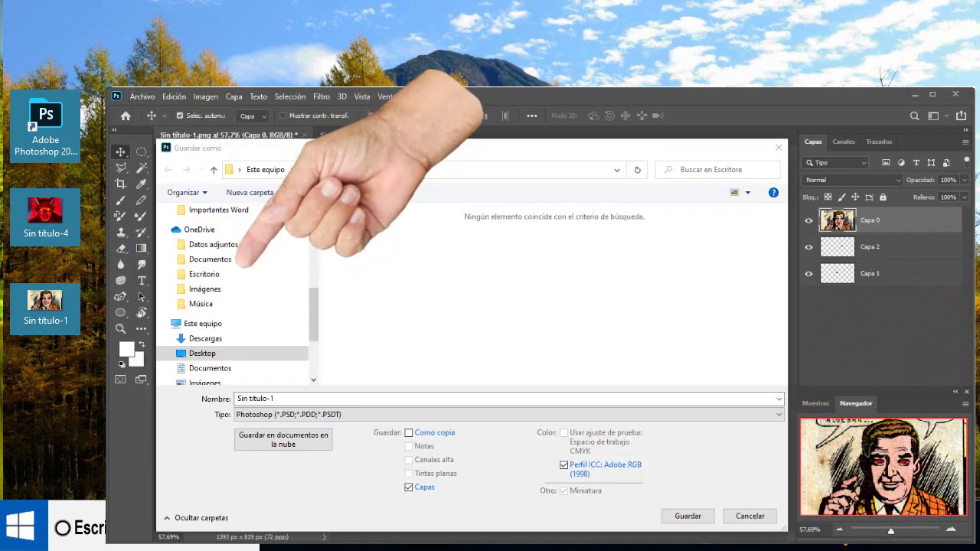
type("Mi primera imagen editada")
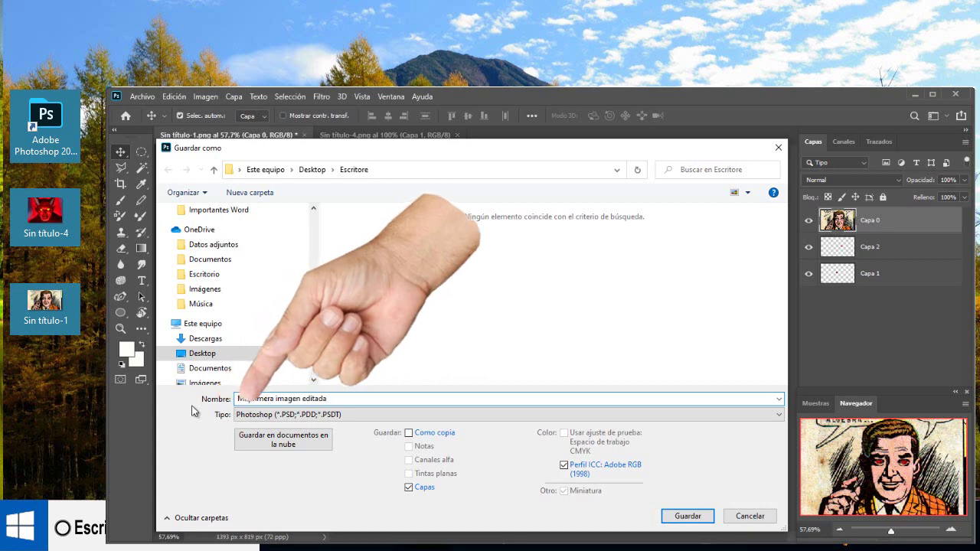
left_click(240, 414)
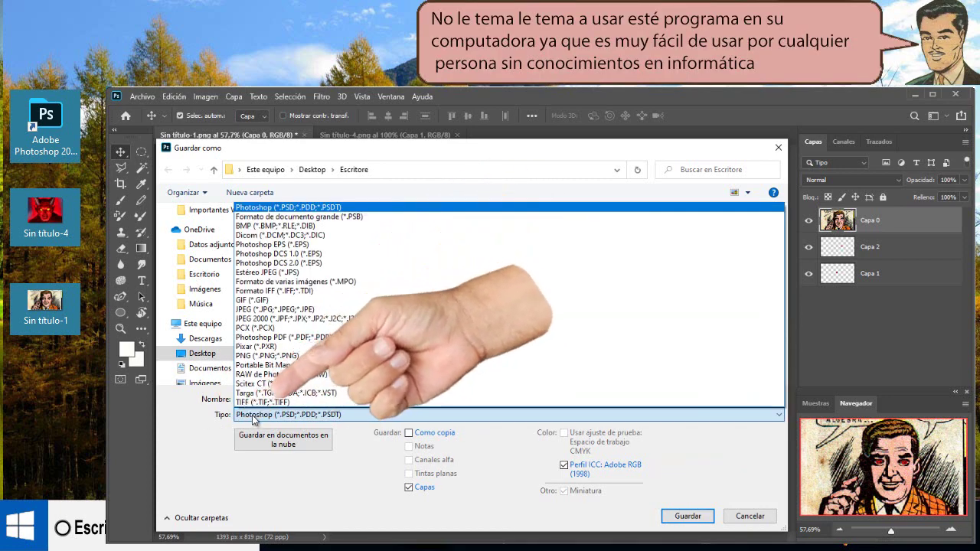
left_click(298, 357)
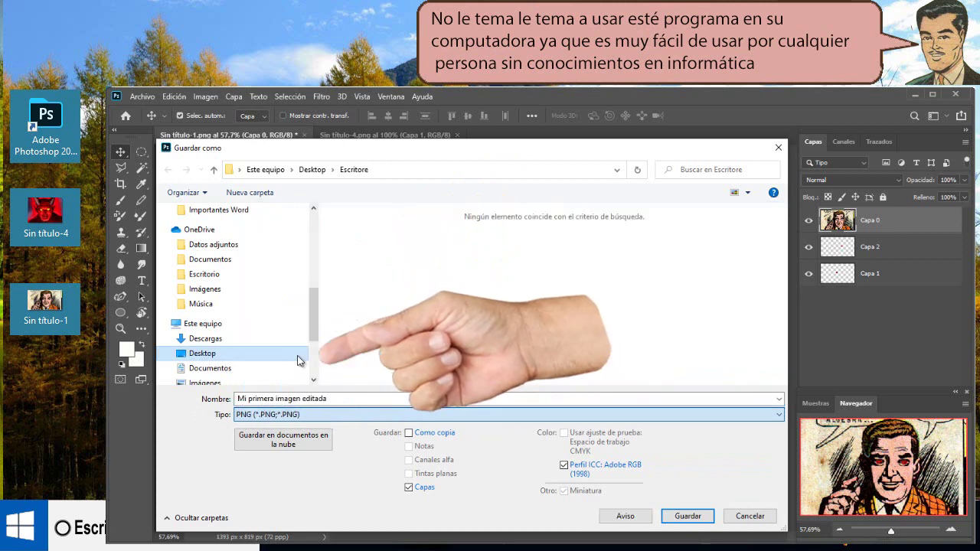
left_click(687, 516)
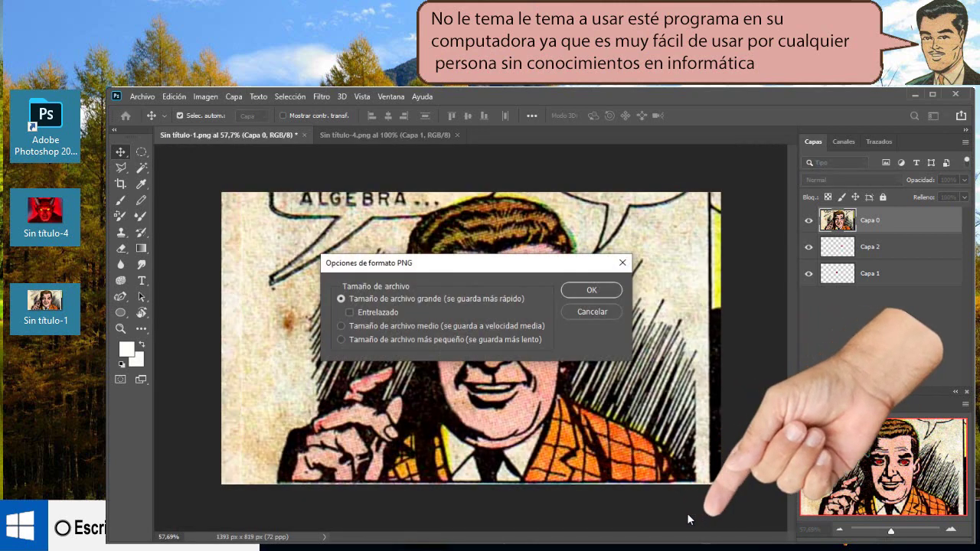
left_click(588, 290)
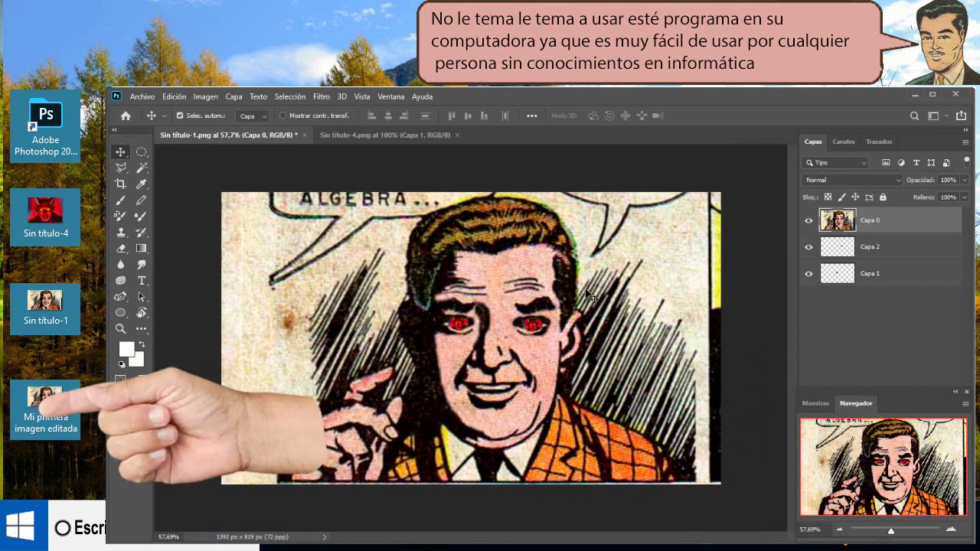